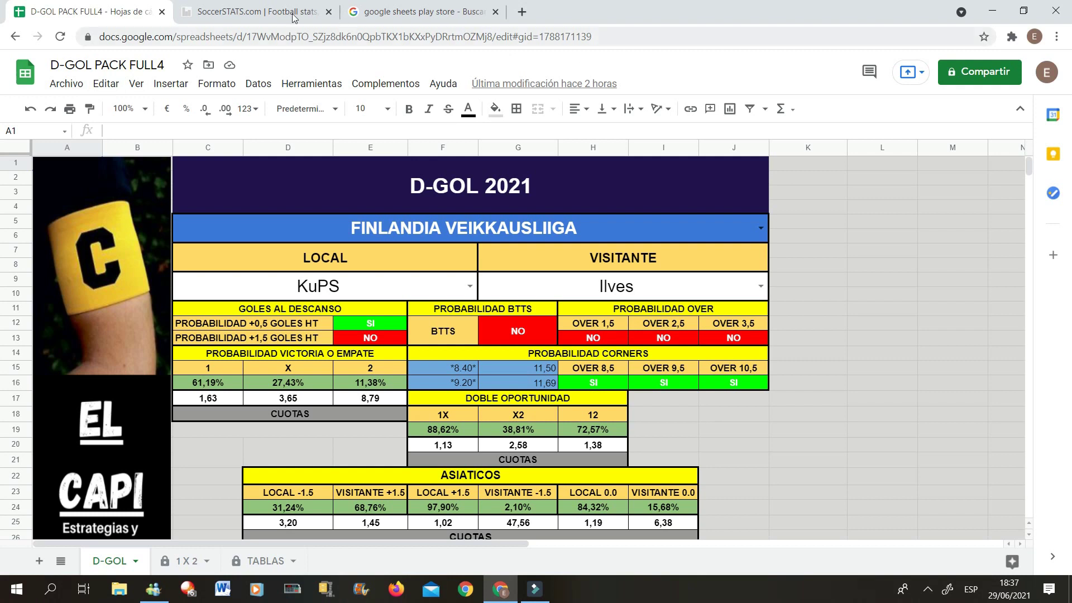
# Check the options for copying the D-GOL PACK FULL4 spreadsheet and view the Google Sheets play store search results
pyautogui.click(70, 85)
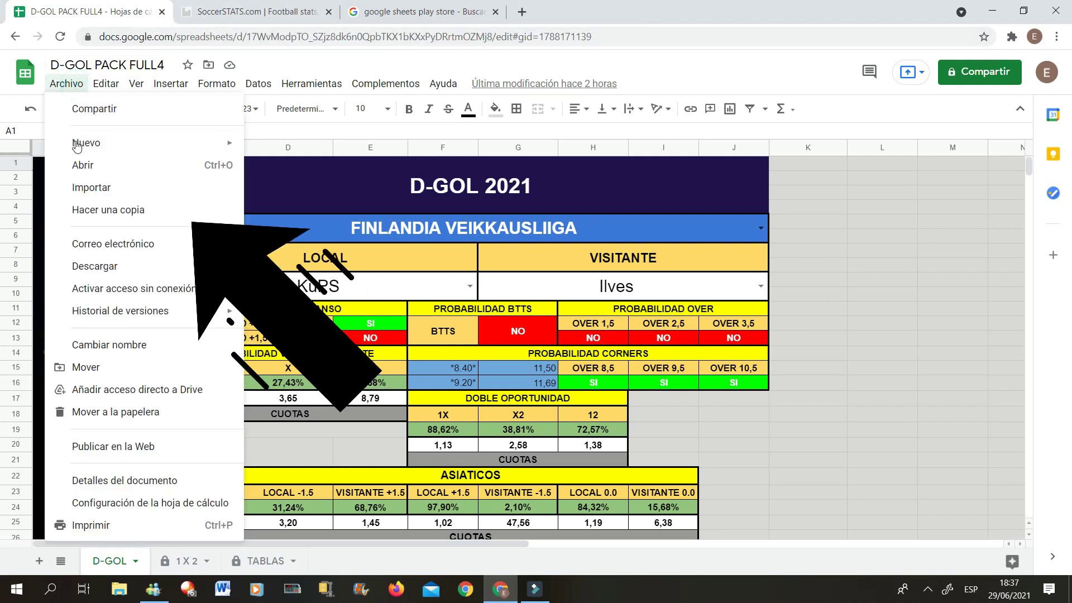
pyautogui.click(87, 218)
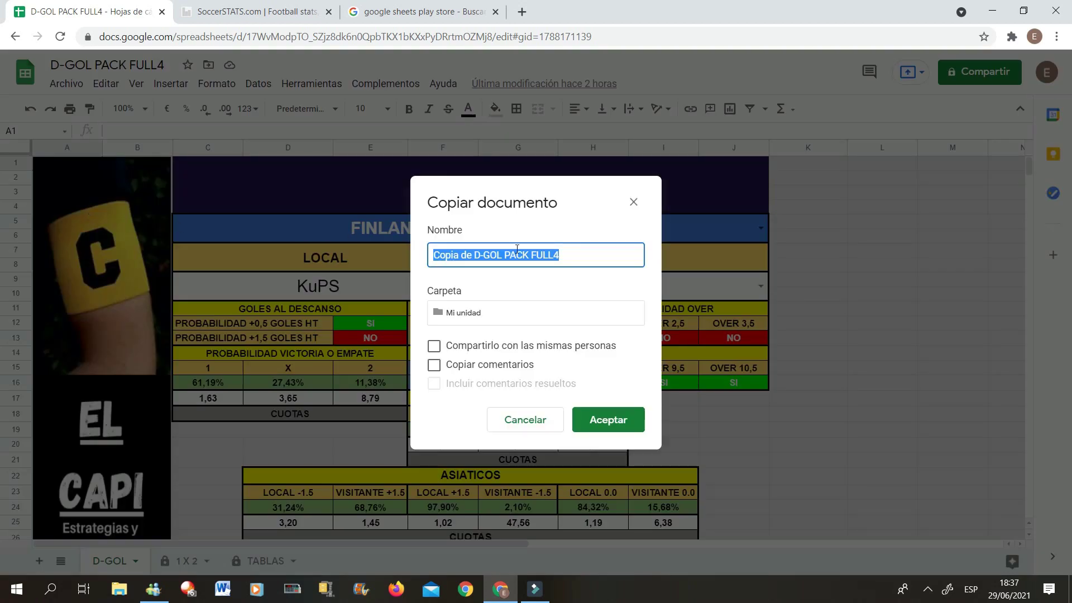
pyautogui.click(634, 204)
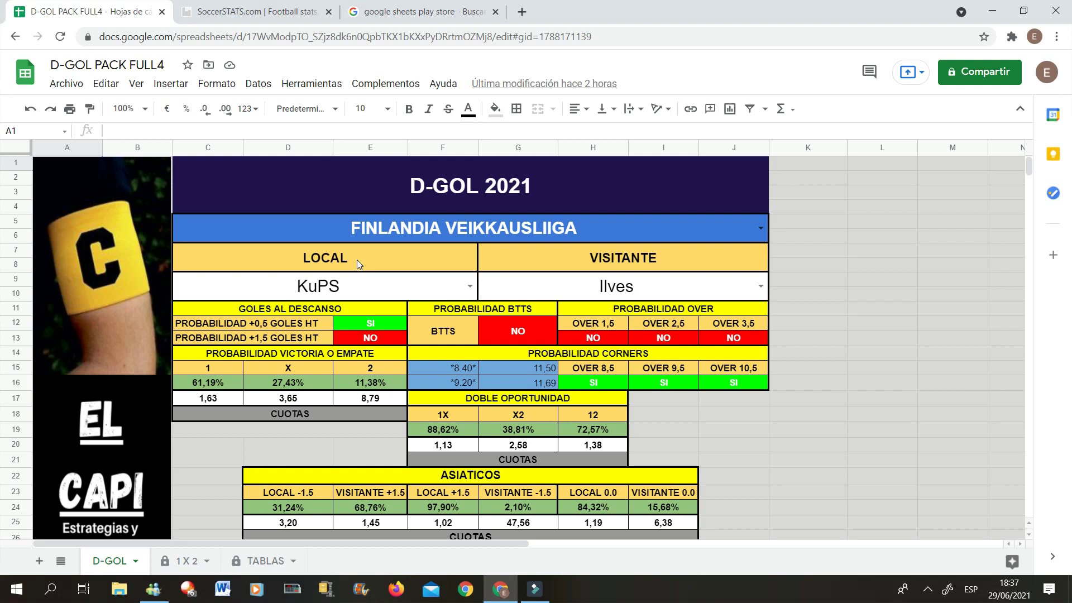
pyautogui.click(421, 14)
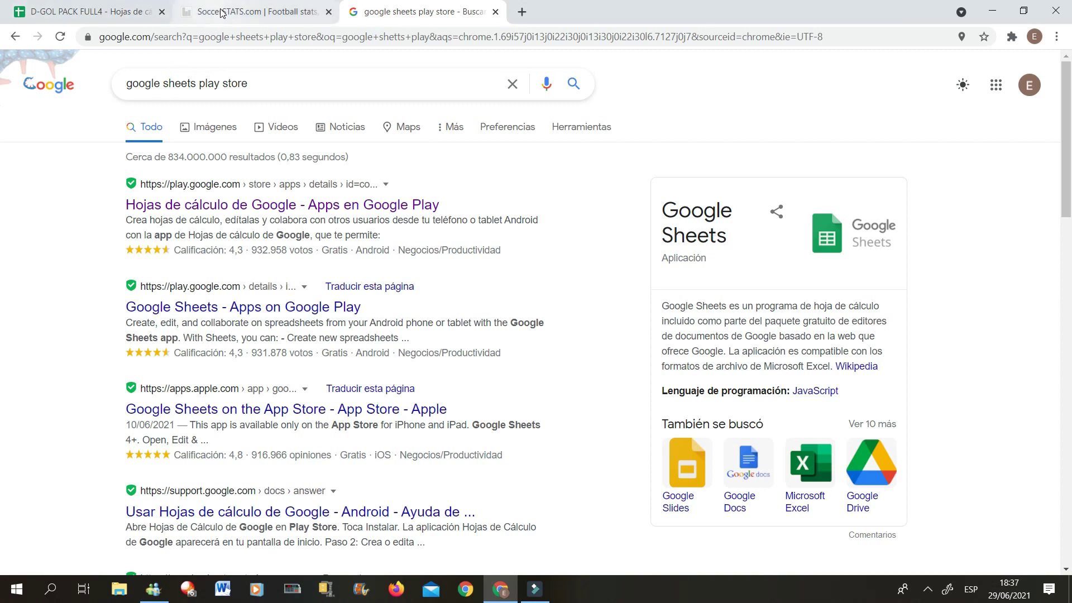
pyautogui.click(126, 13)
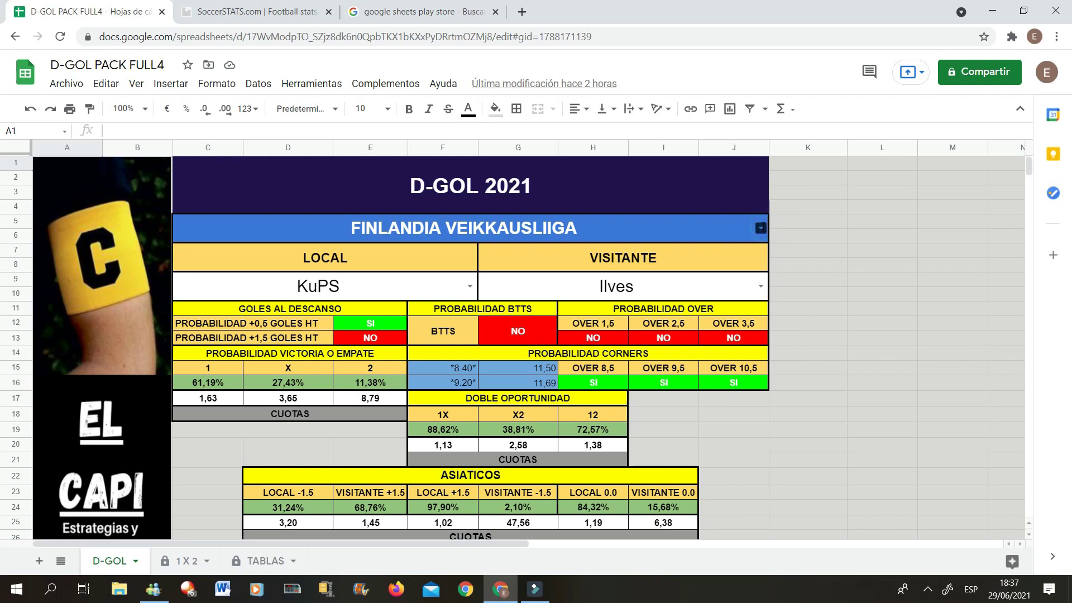
# Look through the leagues offered for the match analysis at the head of the D-GOL sheet
pyautogui.click(761, 227)
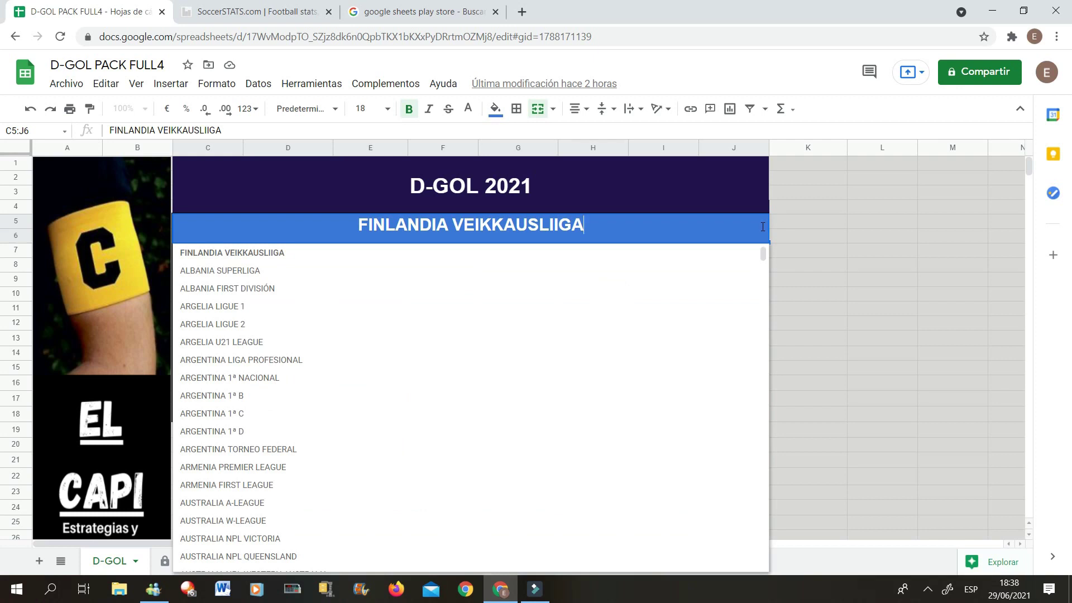
pyautogui.moveTo(761, 249); pyautogui.dragTo(765, 282)
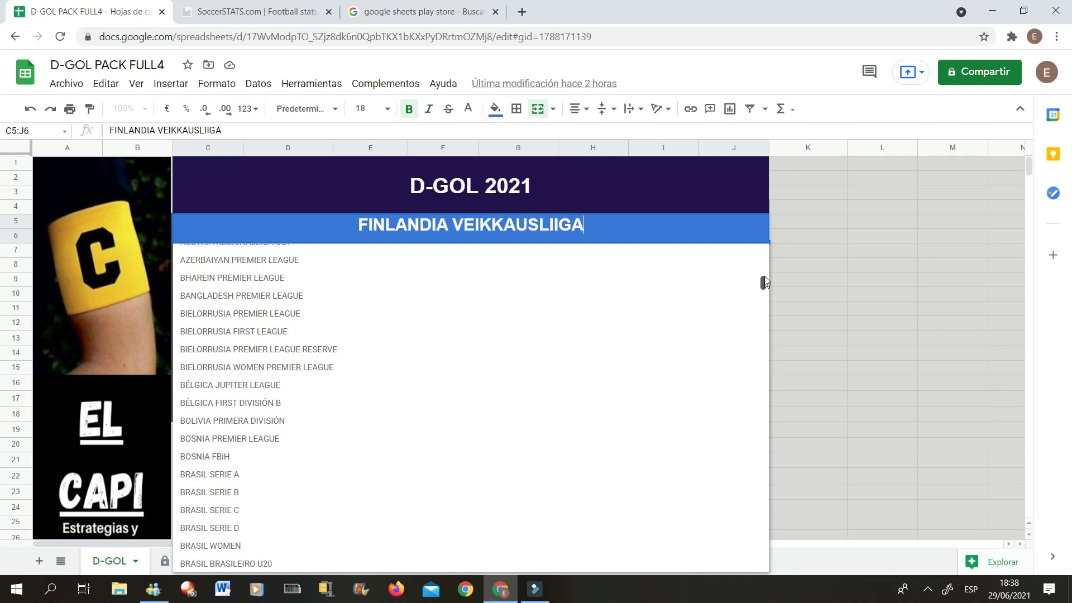
pyautogui.moveTo(765, 282); pyautogui.dragTo(766, 260)
pyautogui.click(785, 235)
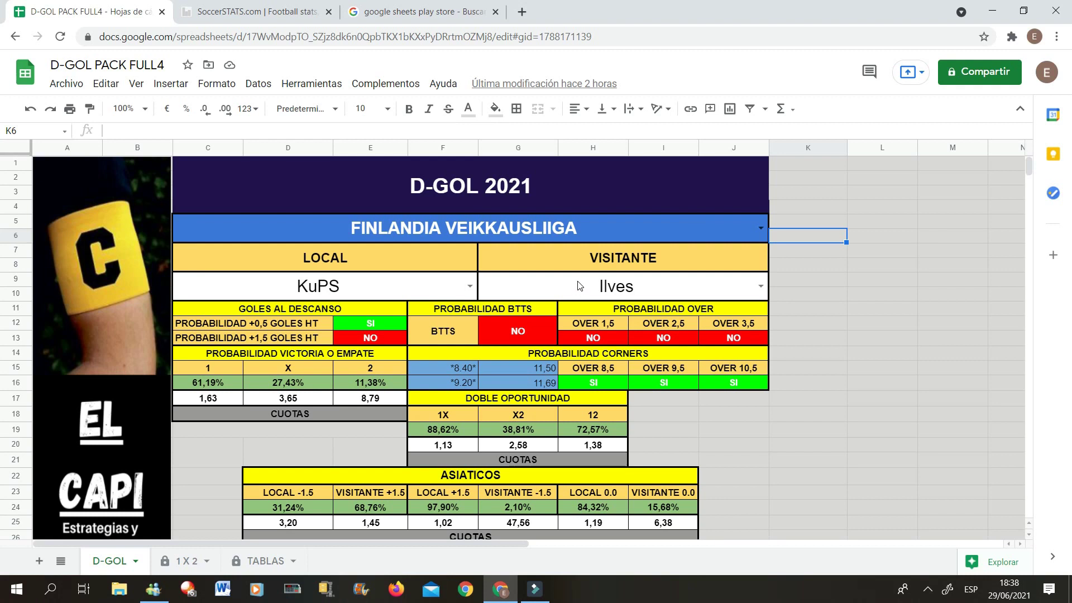
pyautogui.click(446, 233)
pyautogui.click(760, 230)
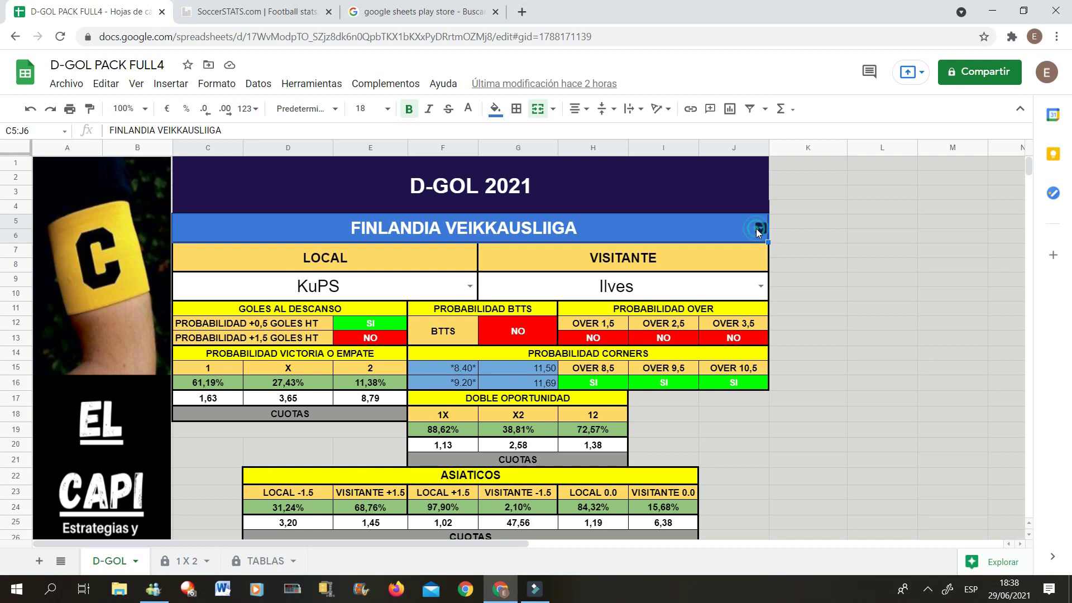
pyautogui.click(794, 251)
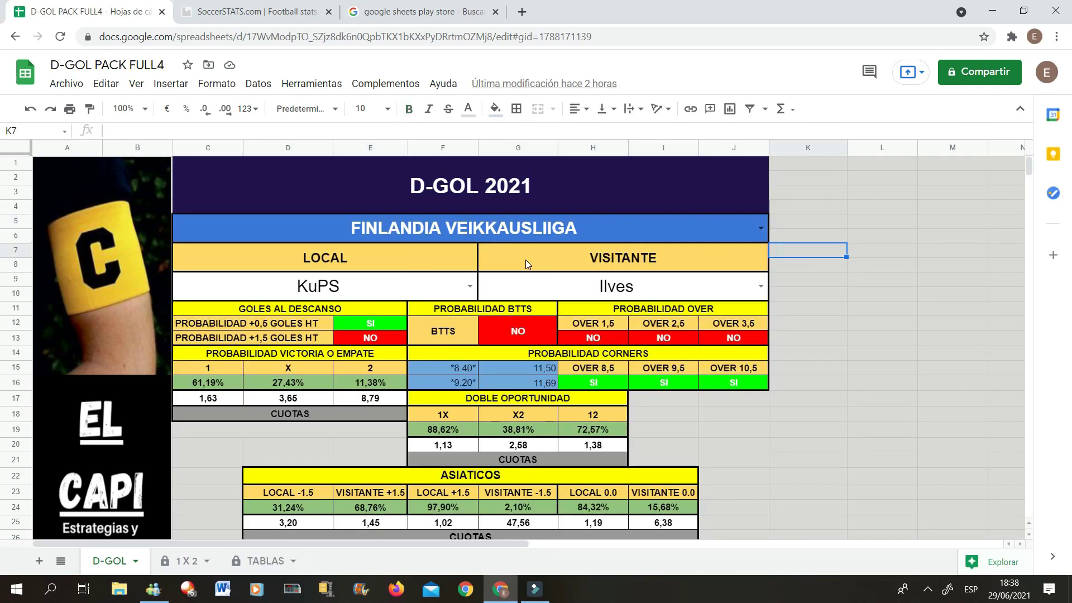
# Set the match's LOCAL team to HJK Helsinki and the VISITANTE team to Honka
pyautogui.click(469, 287)
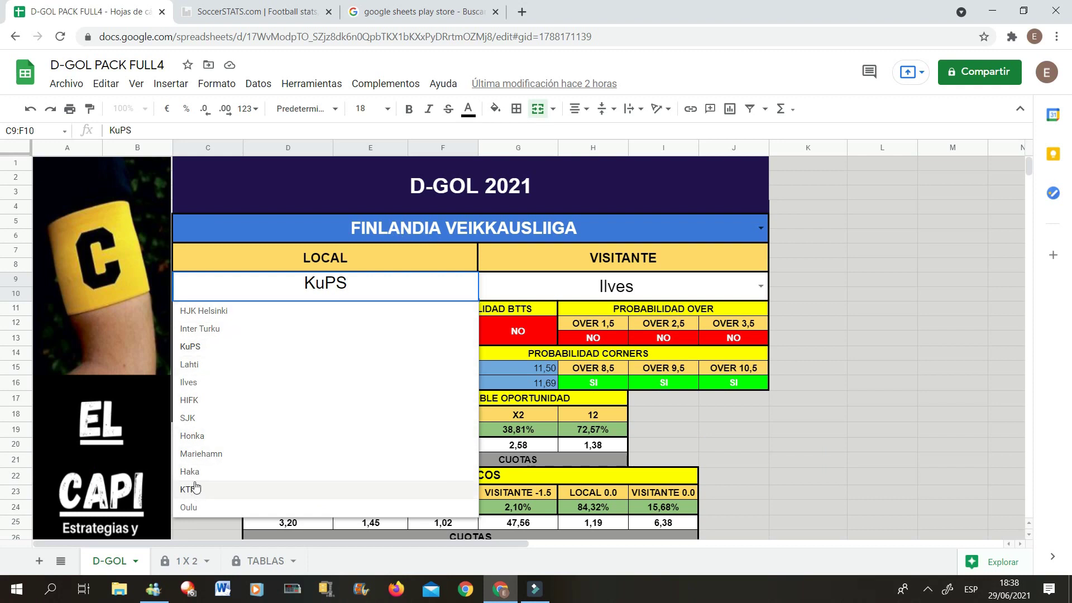
pyautogui.click(230, 316)
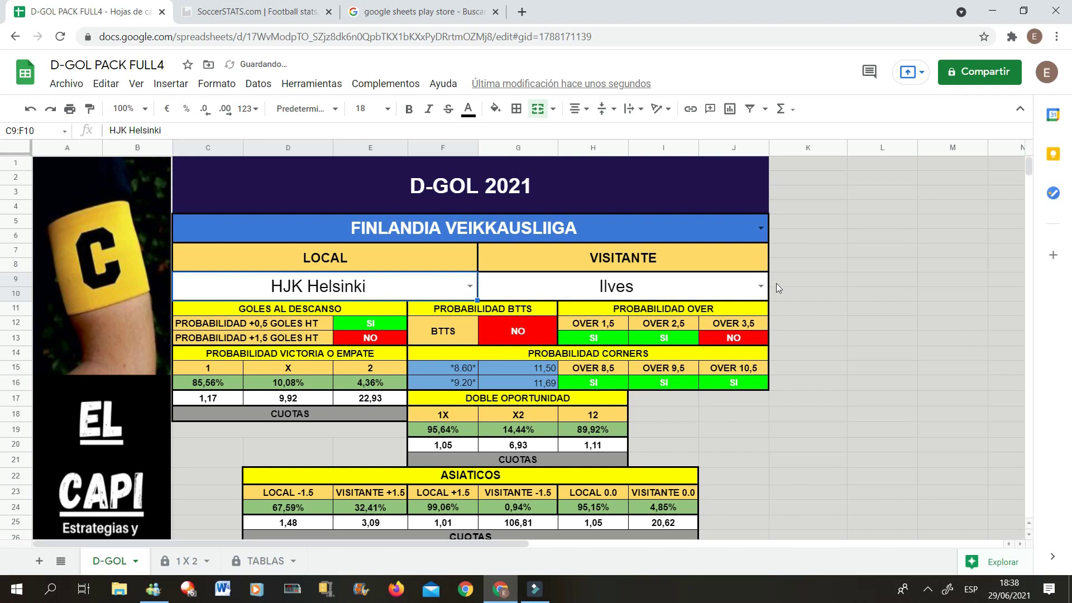
pyautogui.click(760, 287)
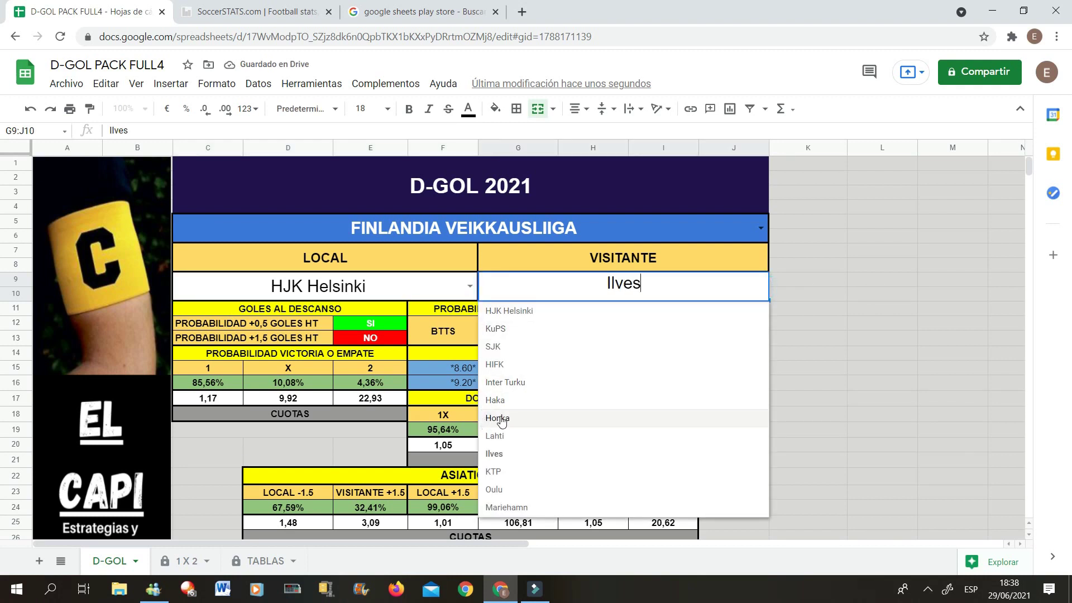
pyautogui.click(500, 418)
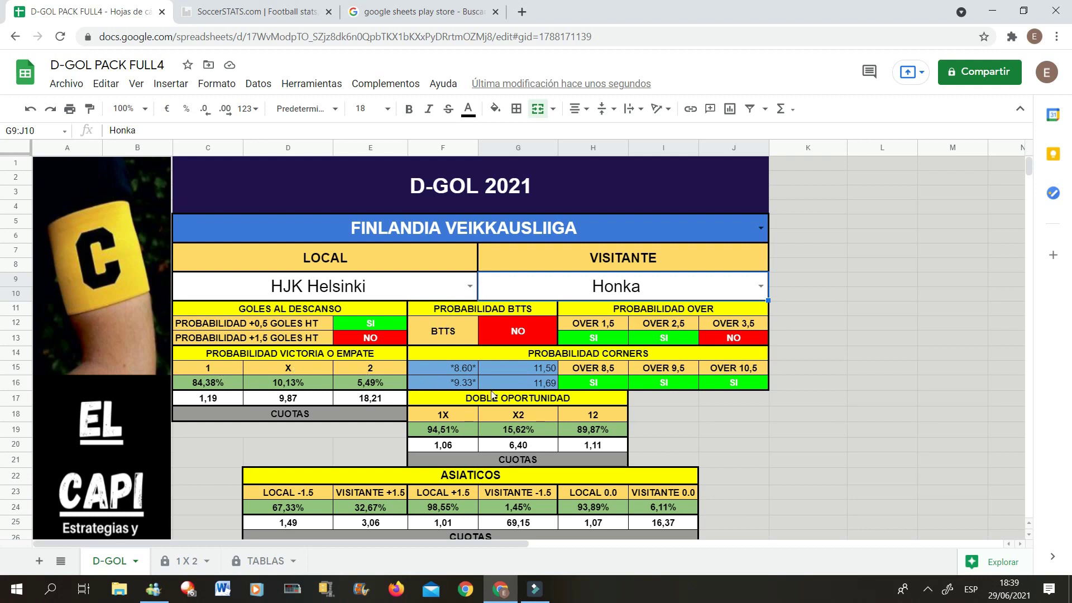
pyautogui.click(471, 287)
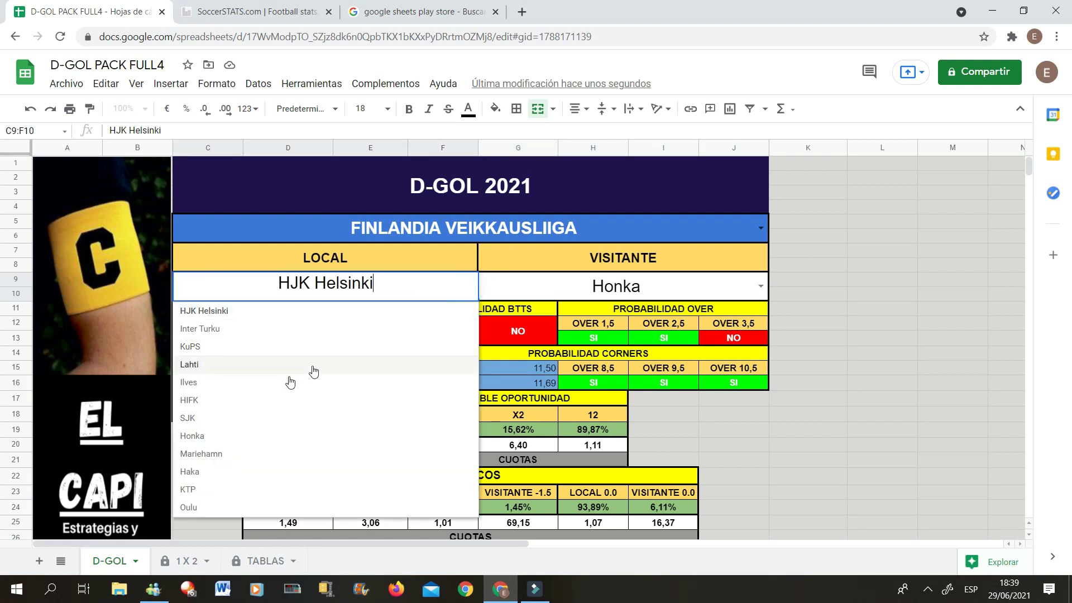
pyautogui.click(557, 289)
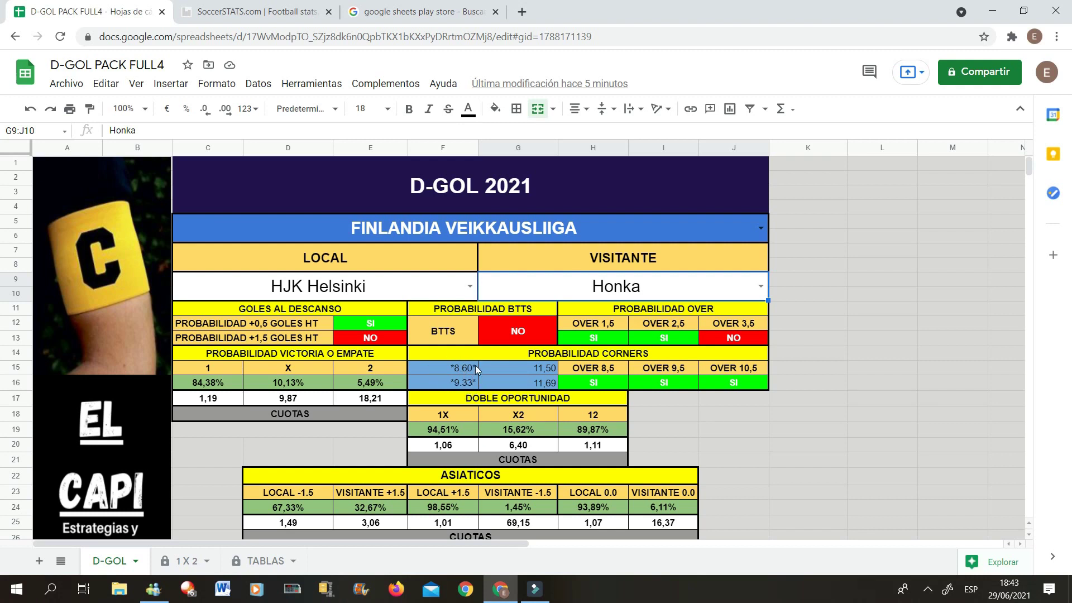
# Enter the teams' corner averages under PROBABILIDAD CORNERS: 8,60 in G15 and 9,33 in G16
pyautogui.click(504, 368)
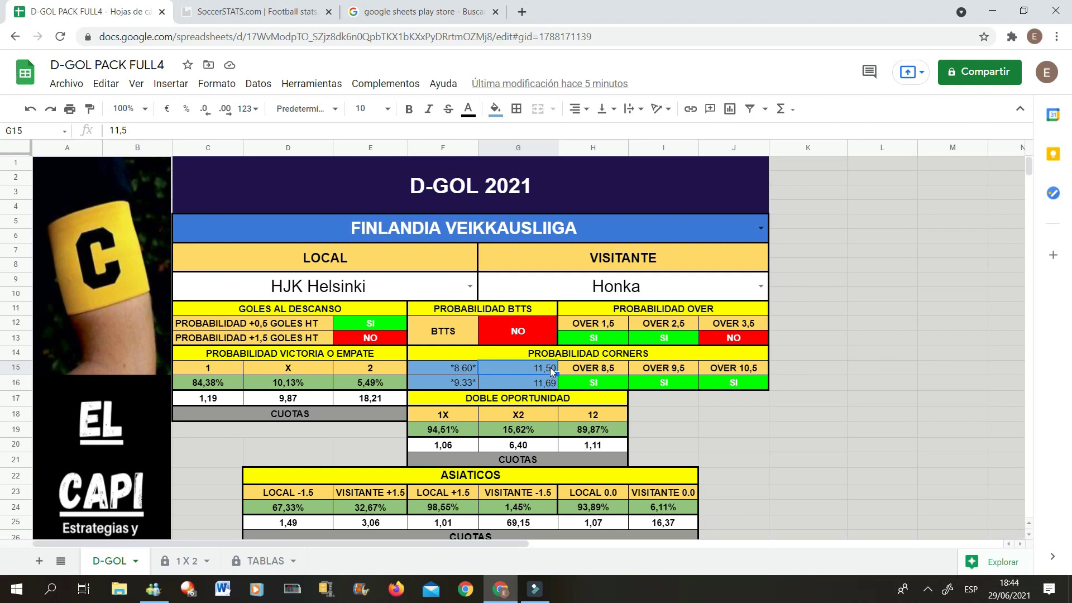
pyautogui.write('8,60')
pyautogui.press('Return')
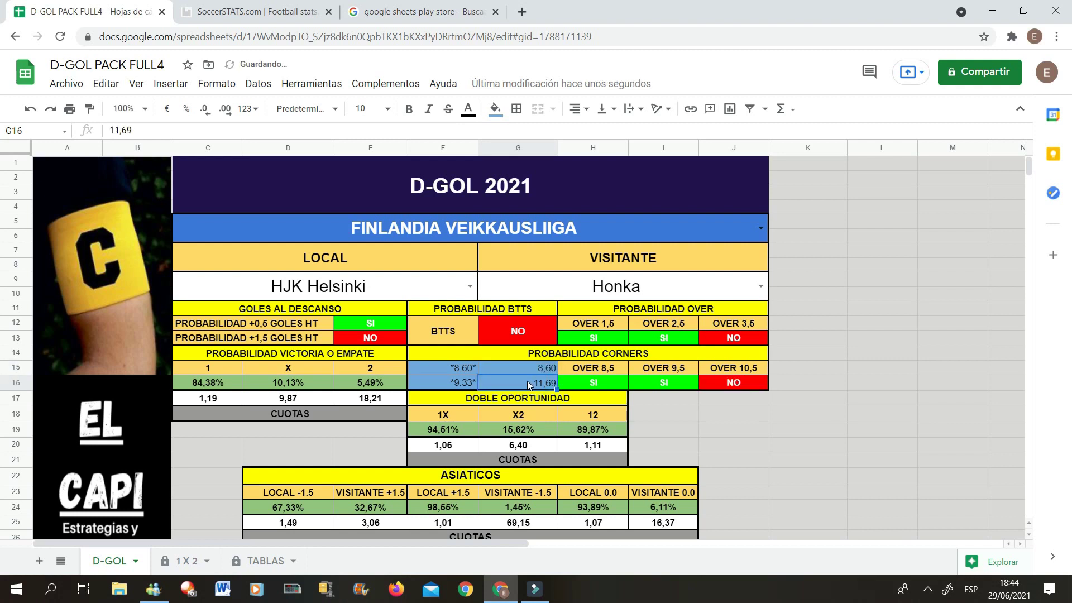
pyautogui.write('9,33')
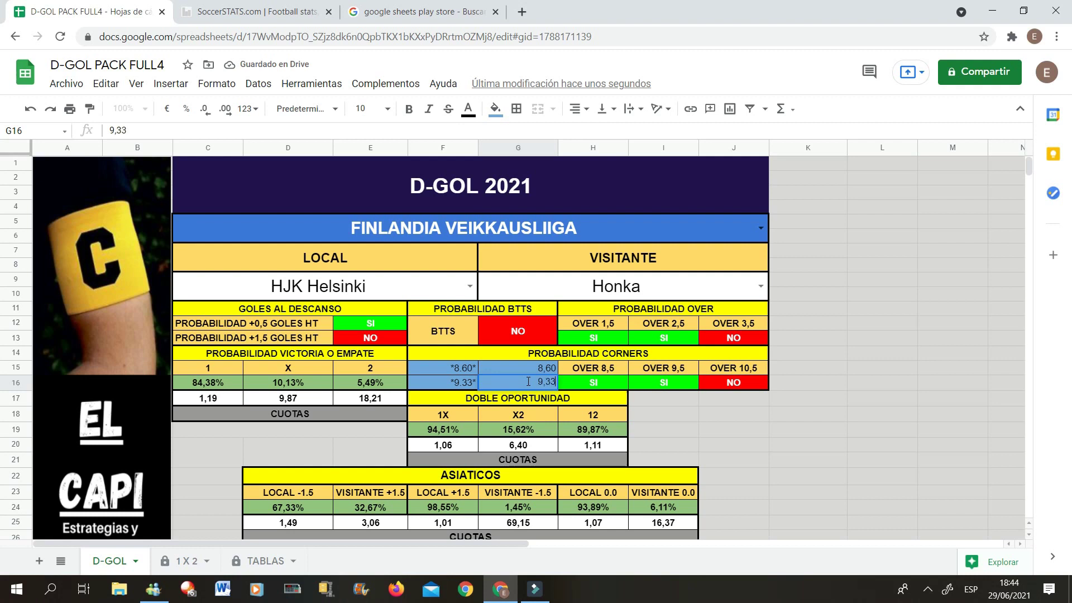
pyautogui.click(587, 387)
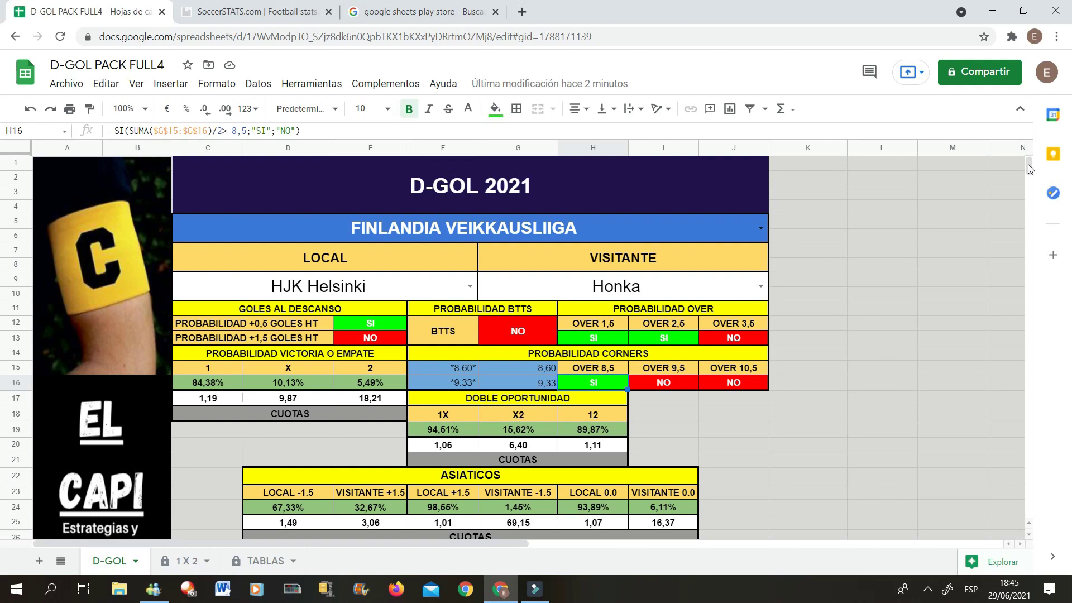
# Set the league of the TARJETAS section to INGLATERRA LIGUE ONE
pyautogui.scroll(-3, 1029, 166)
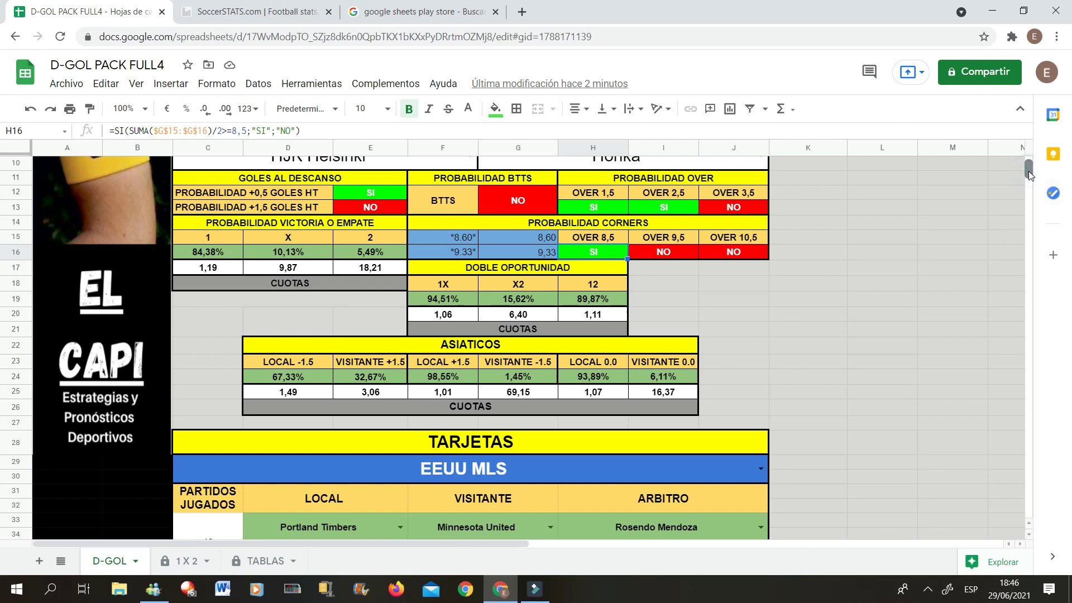
pyautogui.moveTo(1029, 171); pyautogui.dragTo(1030, 176)
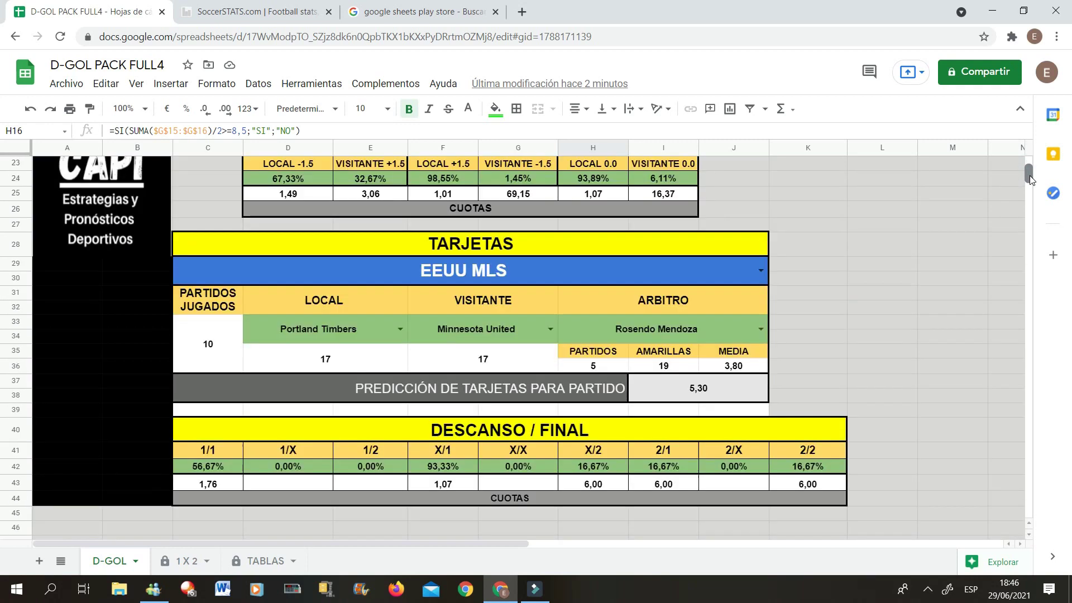
pyautogui.click(763, 271)
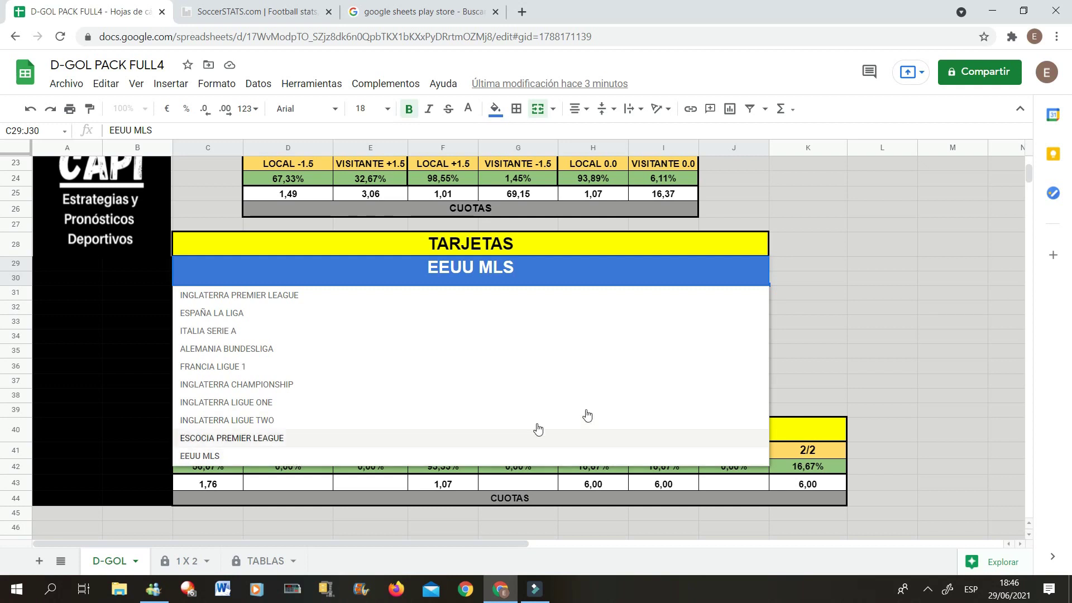
pyautogui.click(806, 324)
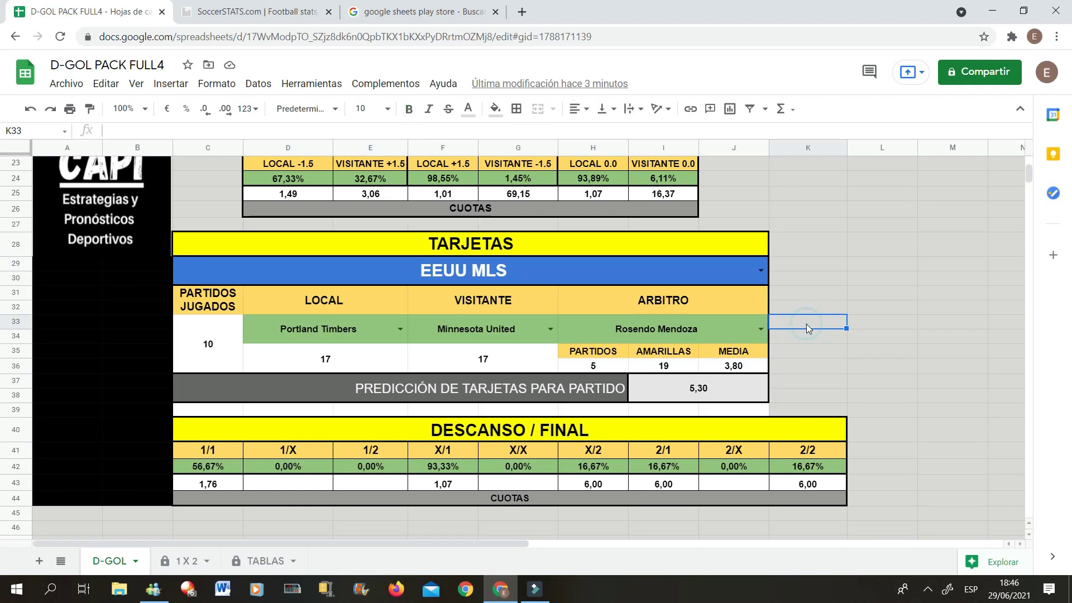
pyautogui.click(761, 271)
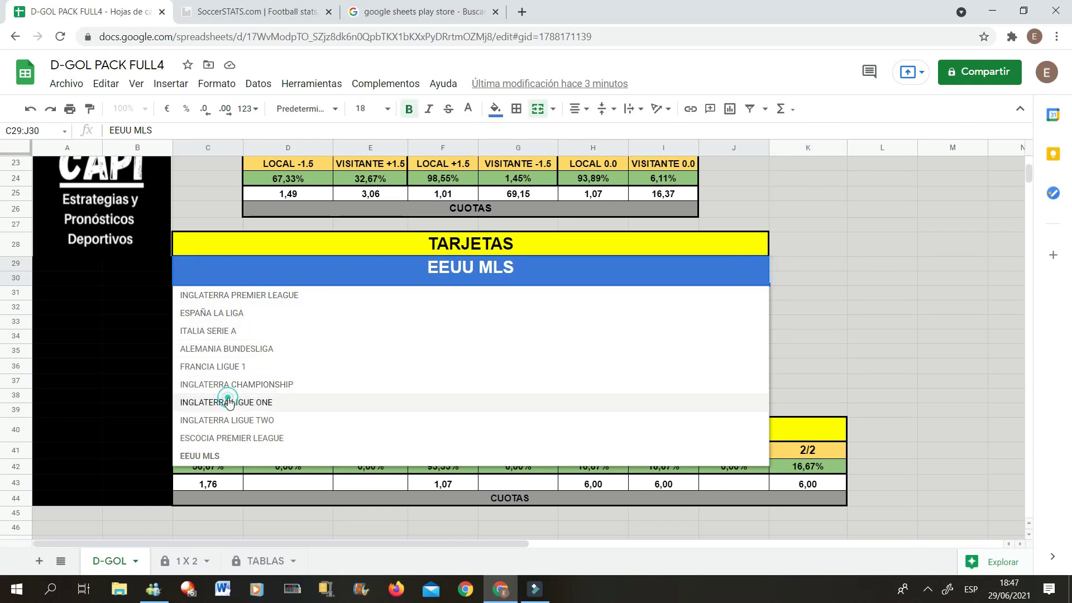
pyautogui.click(229, 402)
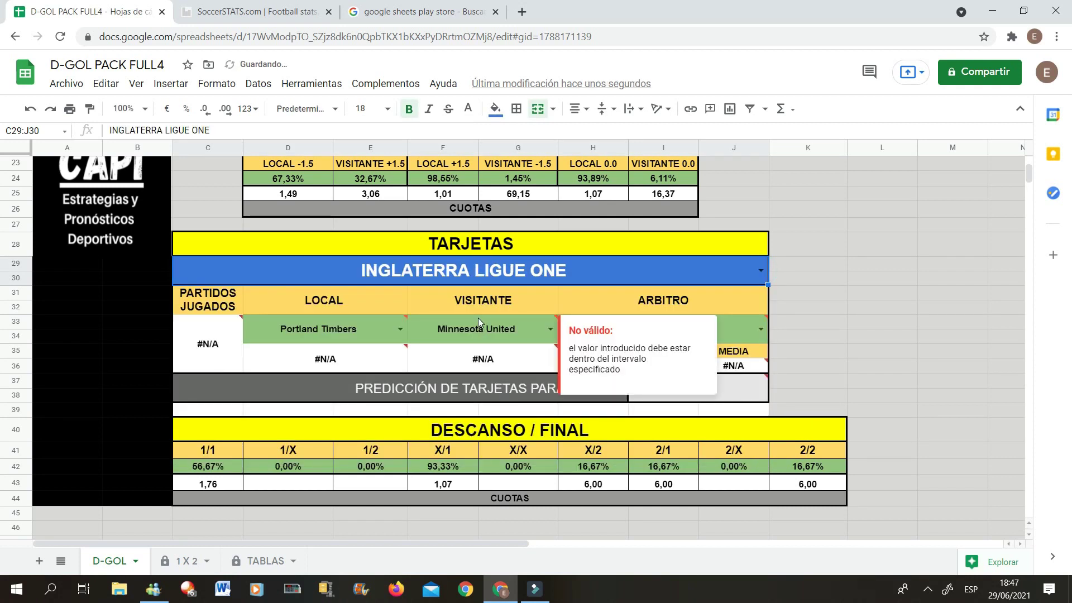
# Look over the referees and leagues available for selection in the TARJETAS section
pyautogui.click(764, 329)
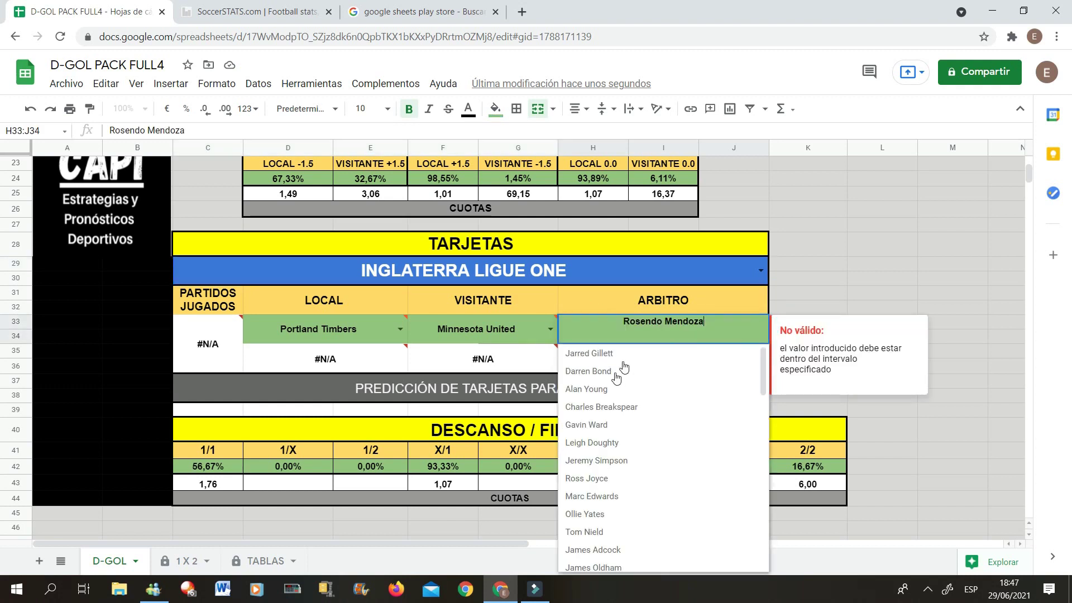
pyautogui.click(400, 329)
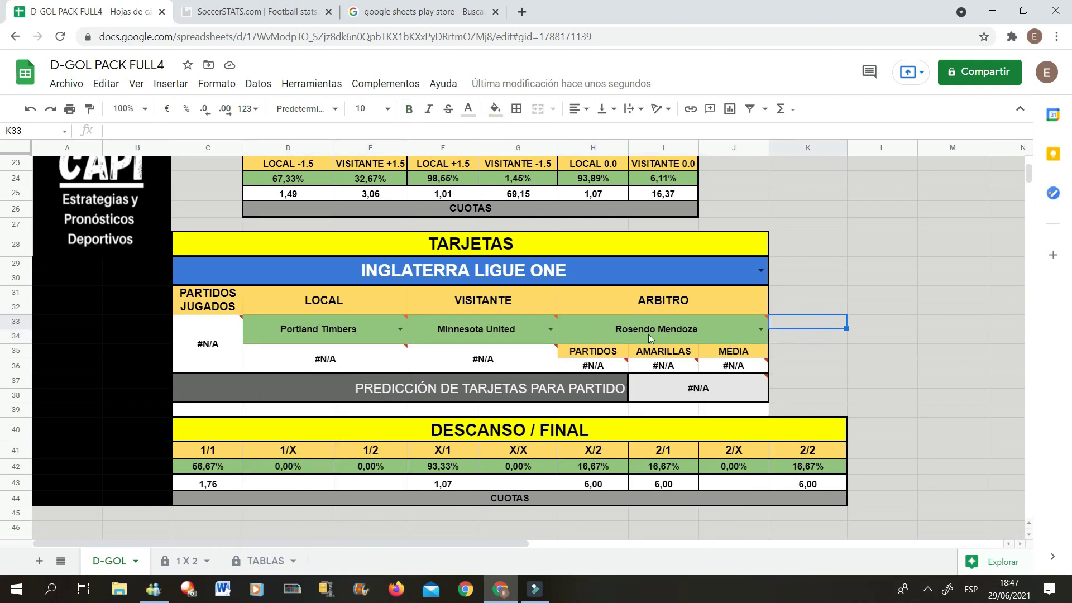
pyautogui.click(758, 271)
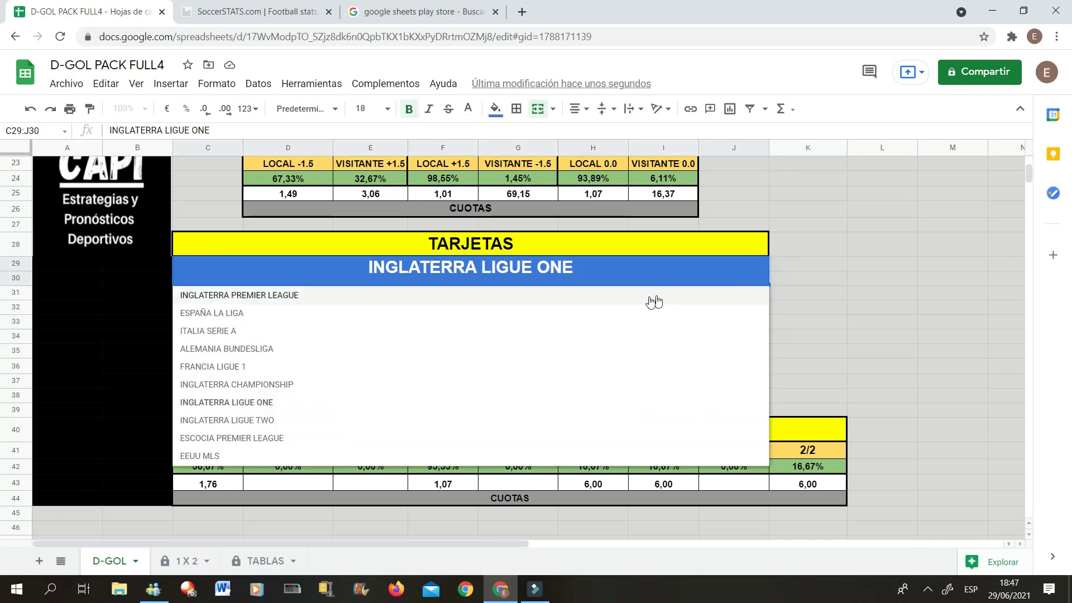
pyautogui.click(883, 334)
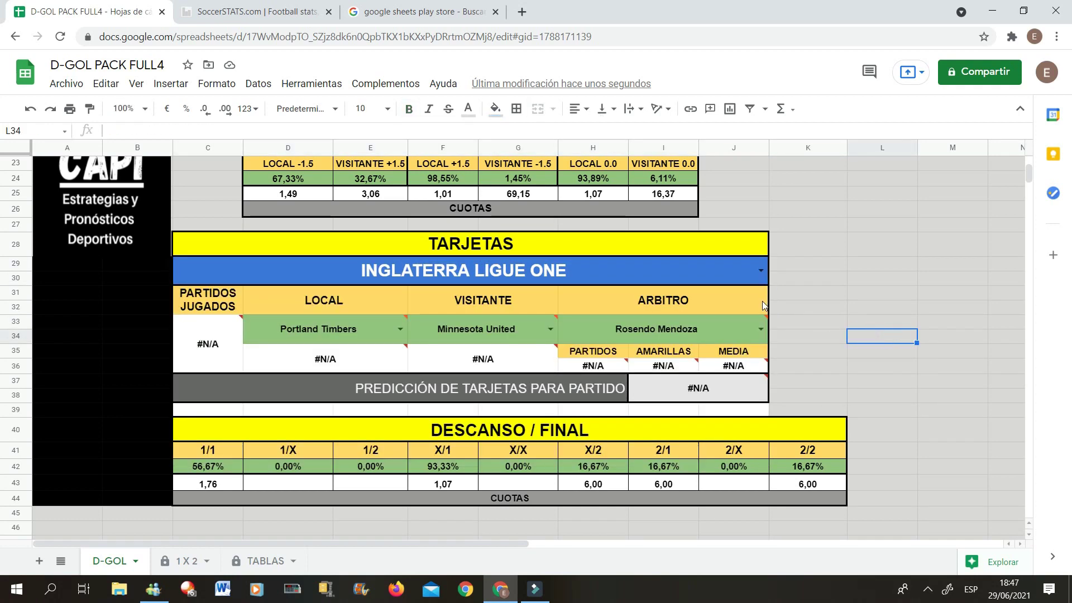
# Examine the DESCANSO / FINAL table together with the match probabilities at the head of the sheet
pyautogui.click(1026, 172)
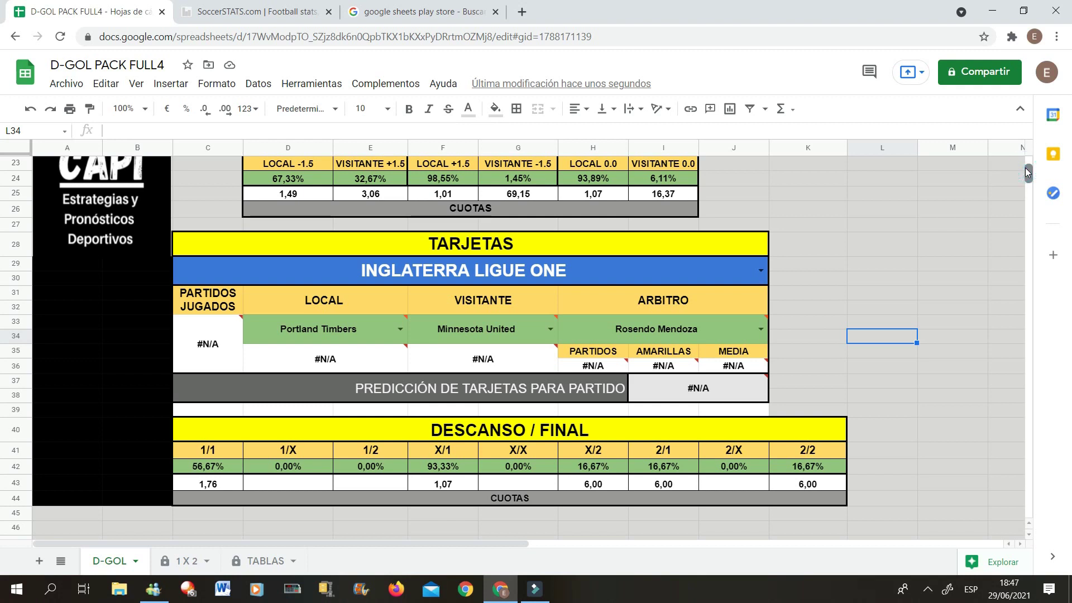
pyautogui.moveTo(1027, 171); pyautogui.dragTo(1027, 173)
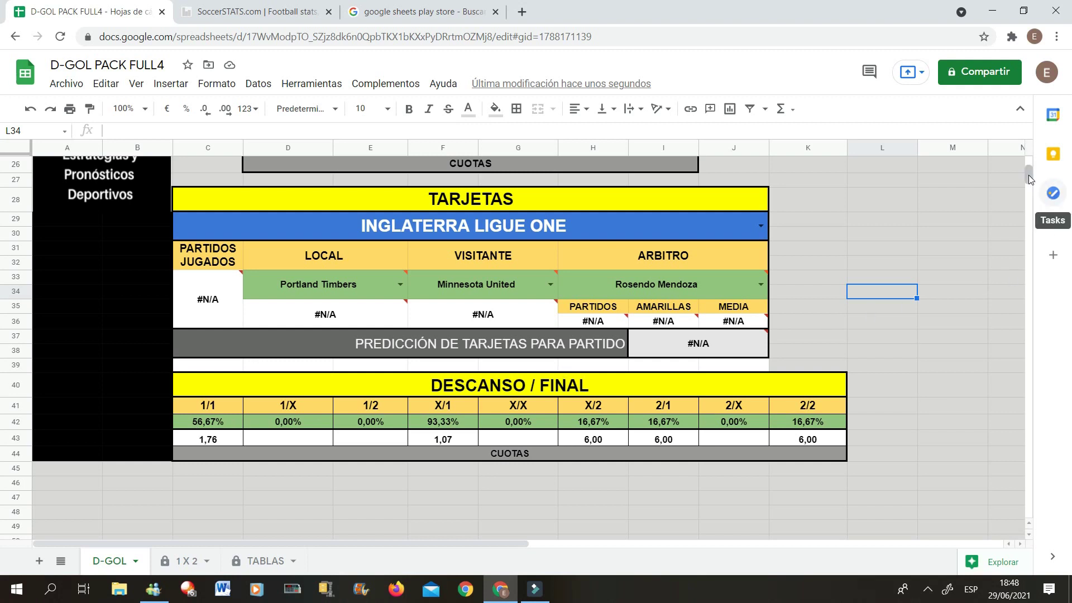
pyautogui.scroll(8, 1030, 178)
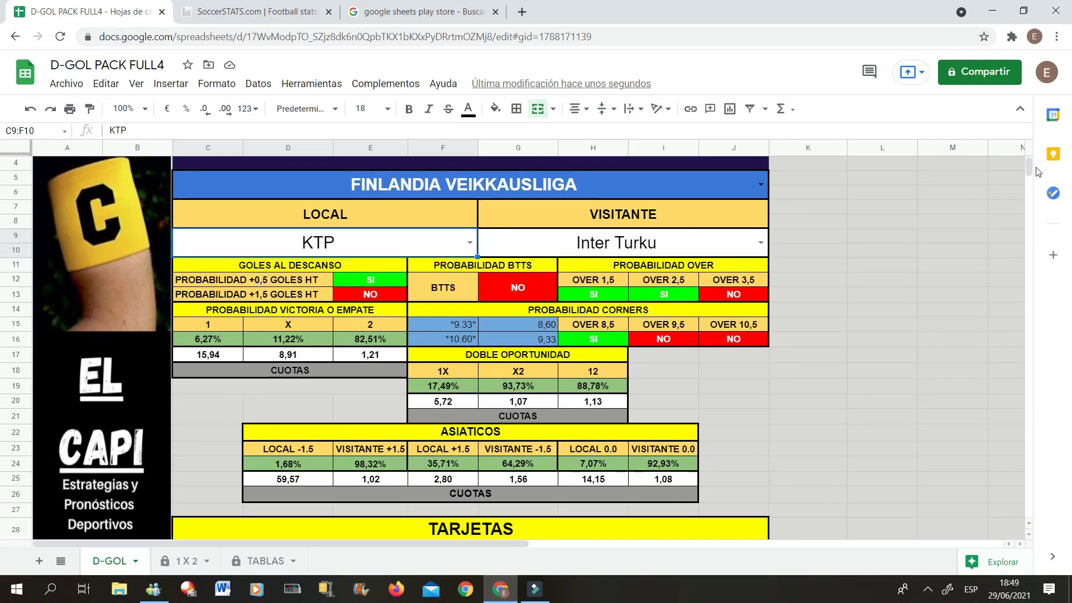
pyautogui.moveTo(1034, 170); pyautogui.dragTo(1035, 183)
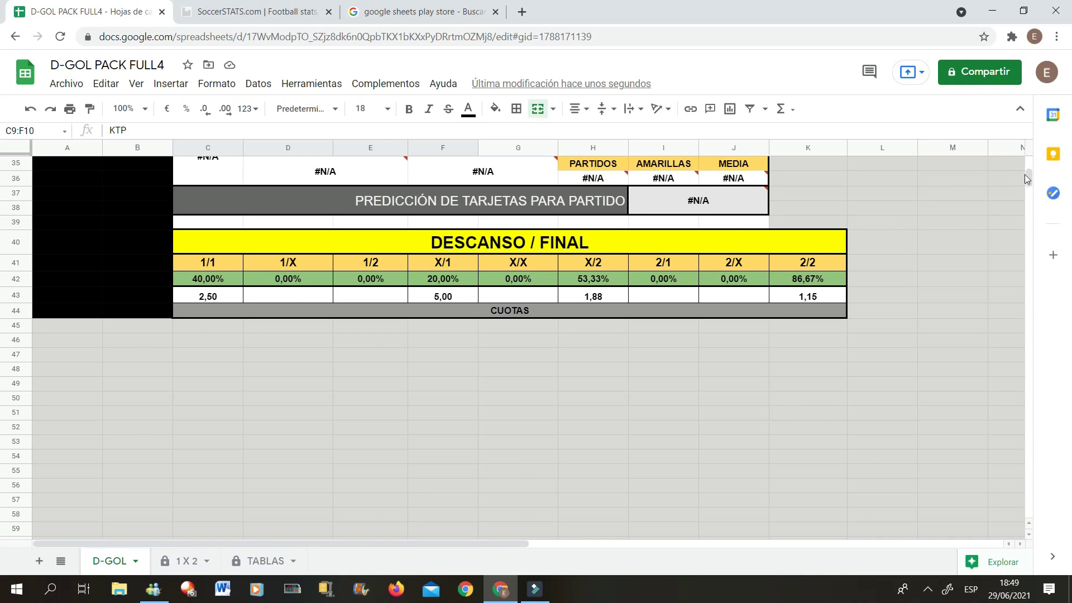
pyautogui.moveTo(1027, 174); pyautogui.dragTo(1028, 165)
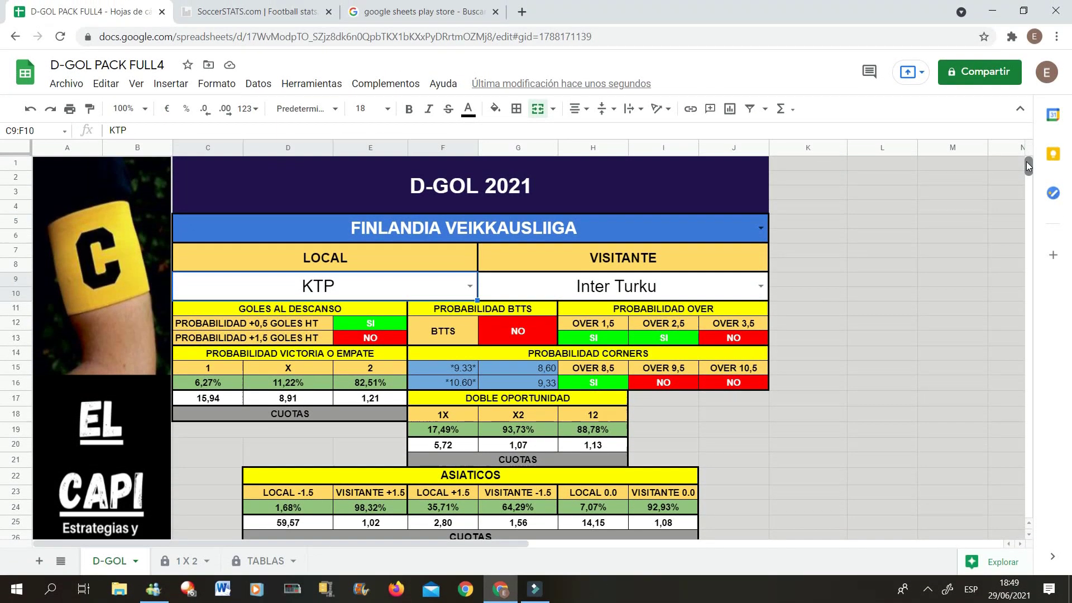